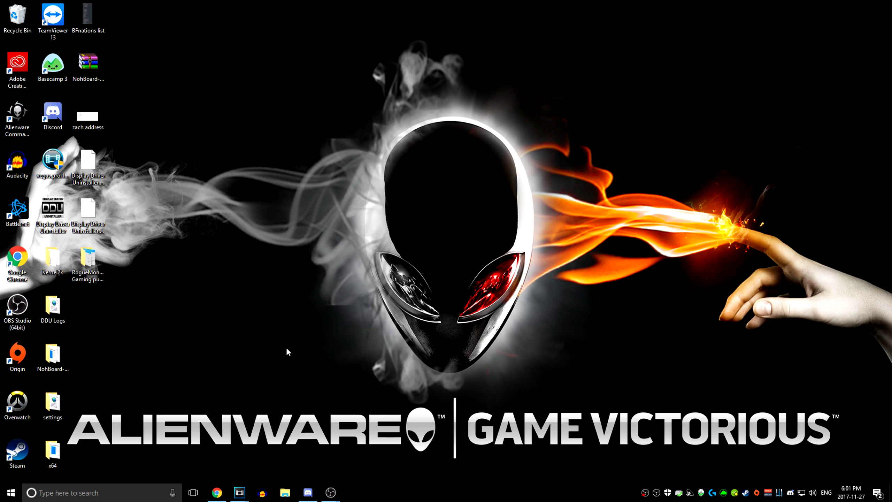
Show the downloaded OBS-Studio-20.1.3 installer in its Downloads folder from Chrome.
left_click(218, 492)
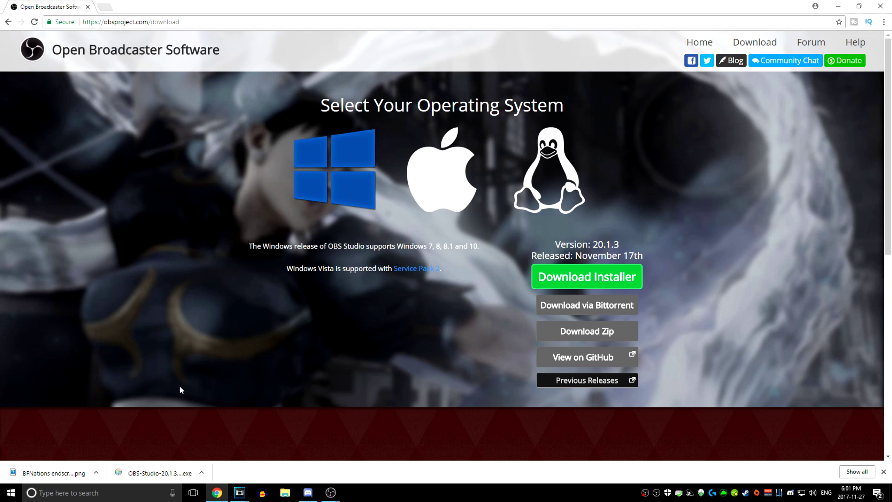
right_click(158, 469)
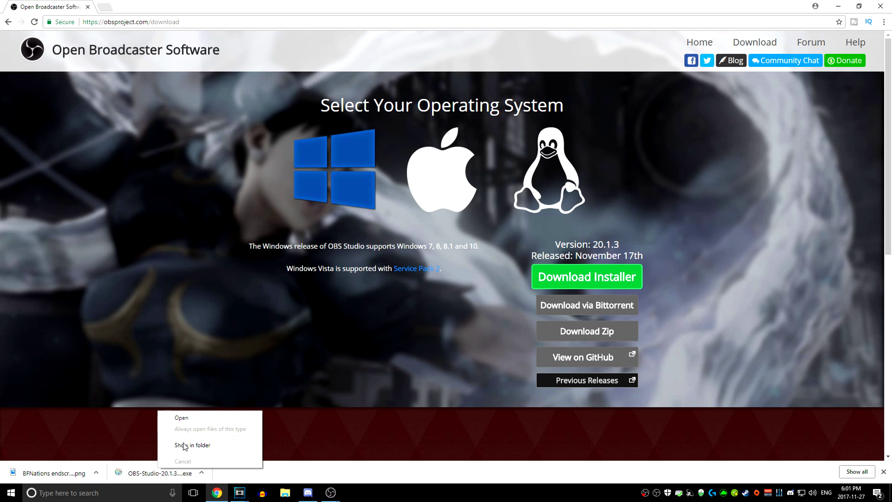
left_click(183, 445)
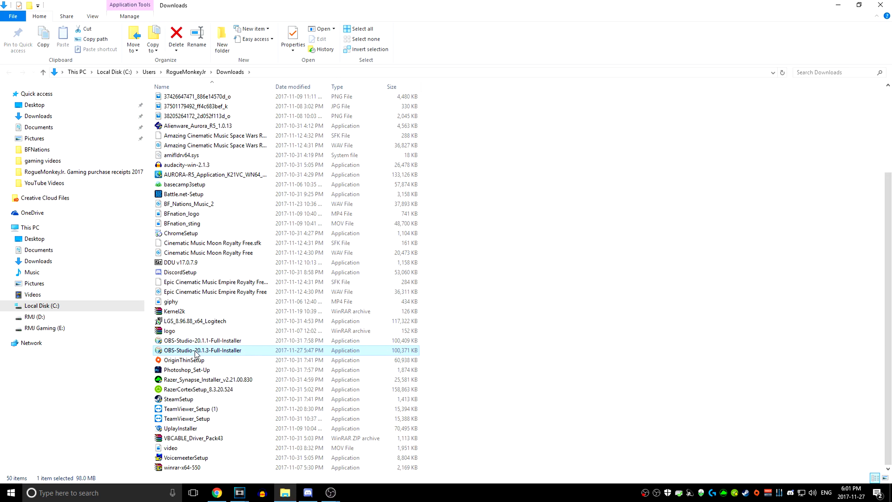
Close the Downloads folder and minimize Chrome to reveal the desktop.
right_click(180, 351)
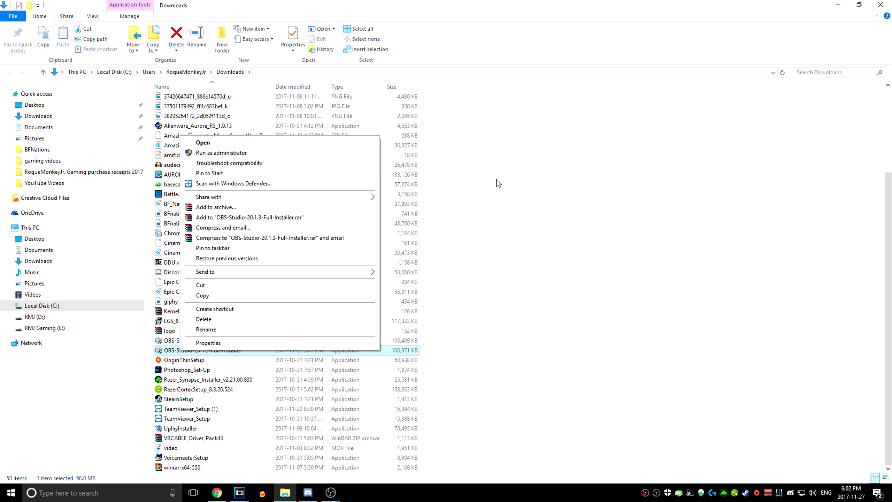
left_click(598, 190)
left_click(880, 5)
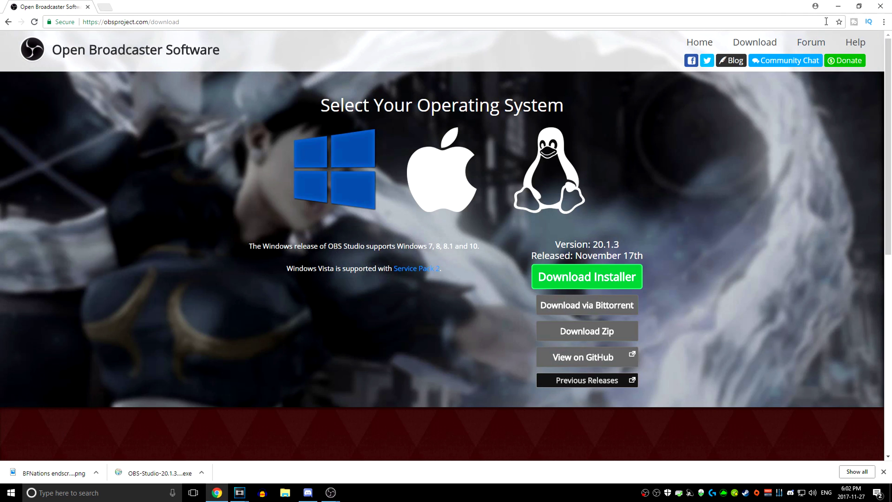
left_click(841, 6)
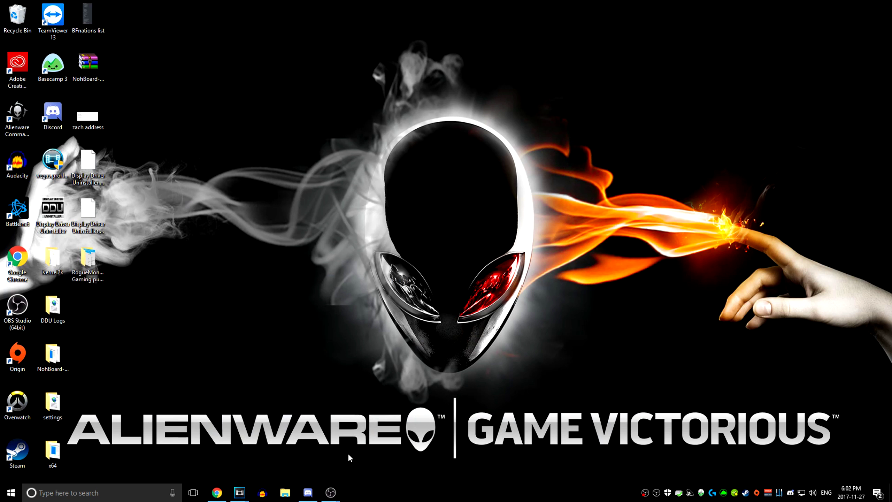
Bring OBS Studio forward, centre its window and open its Settings dialog.
mouse_move(330, 492)
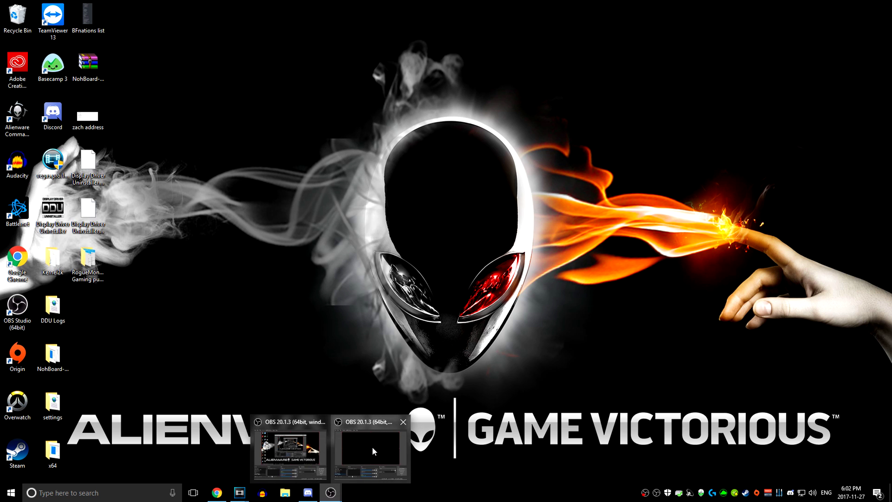
left_click(372, 438)
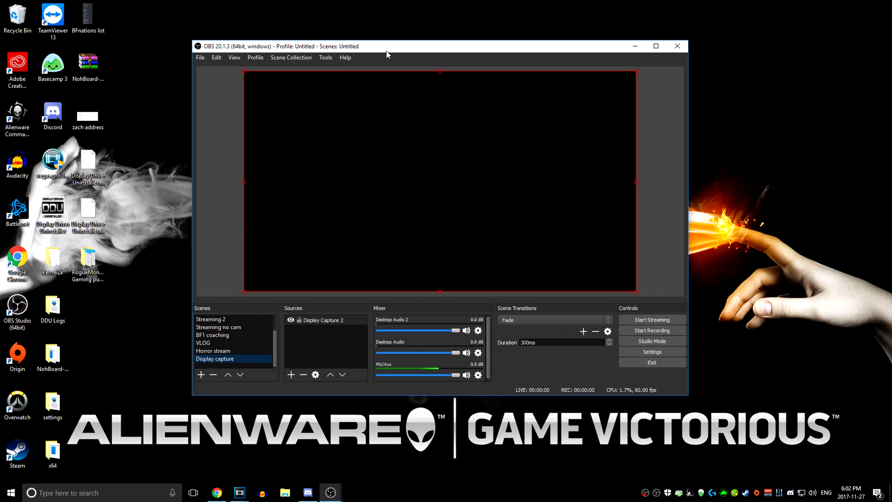
left_click_drag(376, 45, 393, 48)
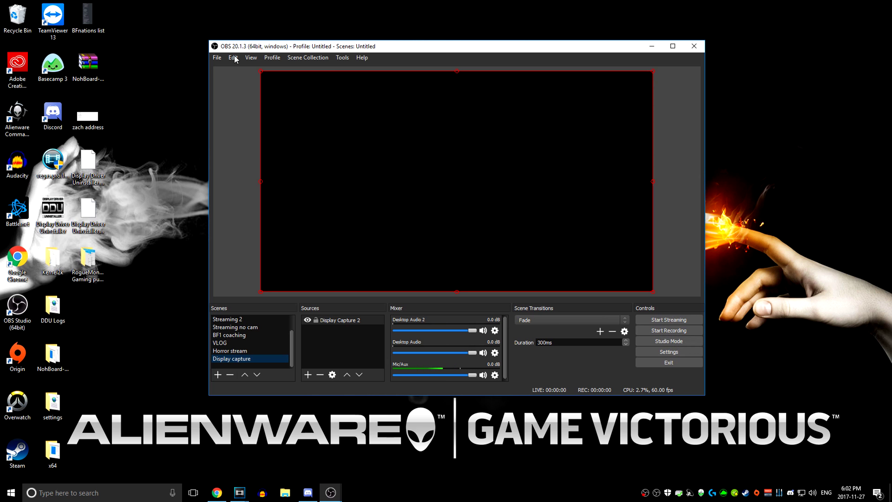
left_click(683, 351)
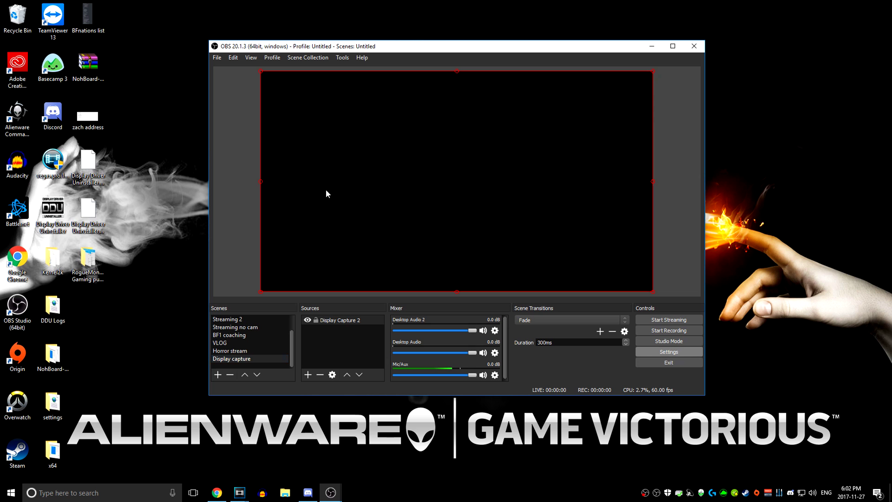
mouse_move(369, 44)
left_mouse_down()
mouse_move(380, 53)
mouse_move(370, 47)
left_mouse_up()
Preview the Default and Rachni themes, then set the theme back to Dark.
left_click(416, 89)
left_click(407, 101)
left_click(411, 109)
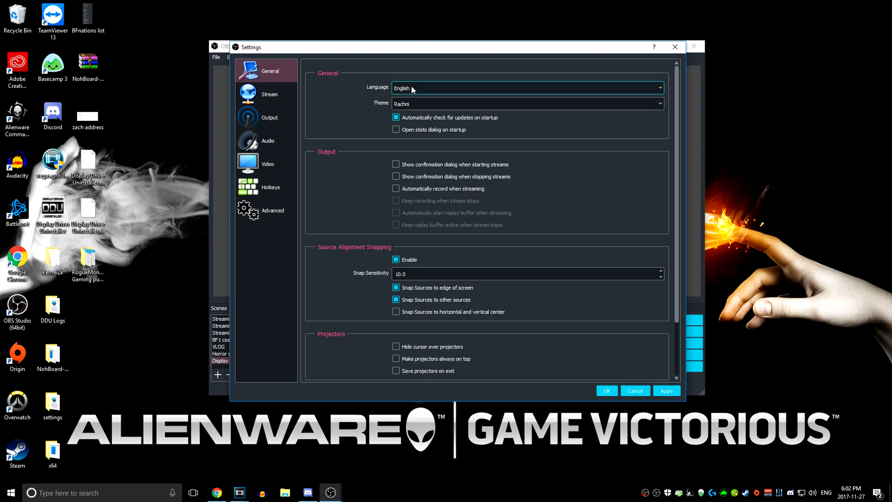
left_click(421, 100)
left_click(409, 113)
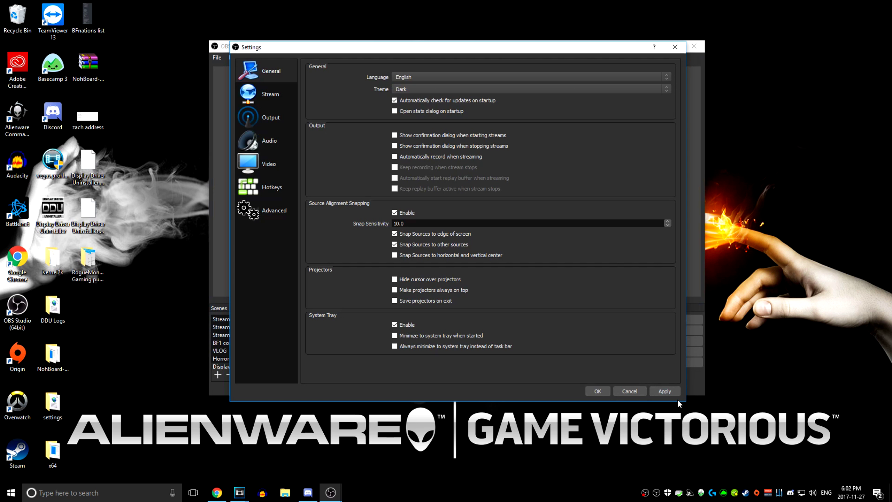
Apply the Dark theme and go to the Recording tab of the Output settings.
left_click(673, 388)
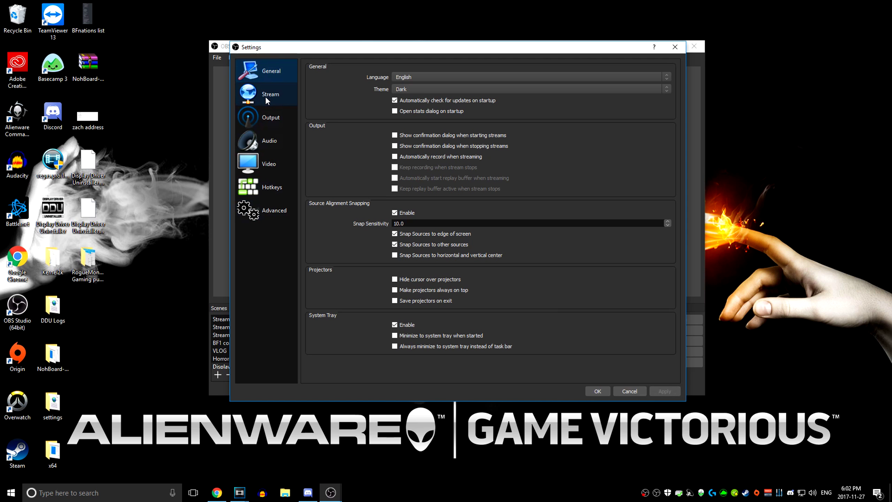
left_click(263, 120)
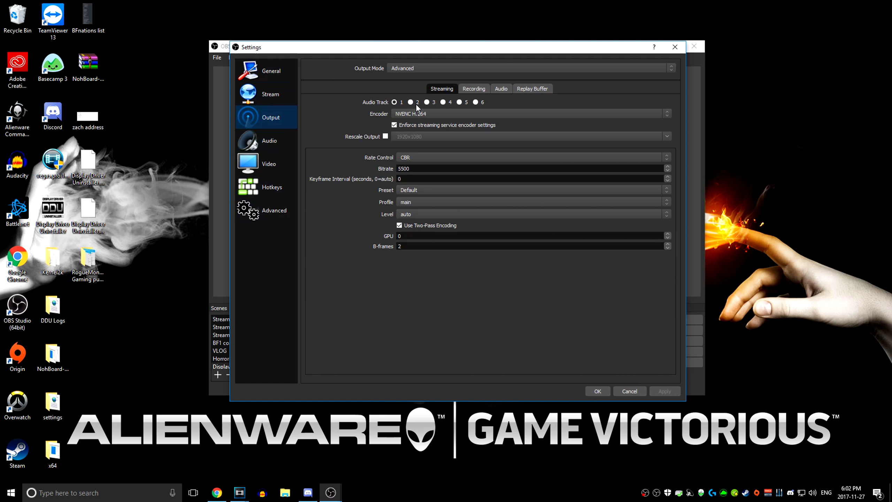
left_click(469, 90)
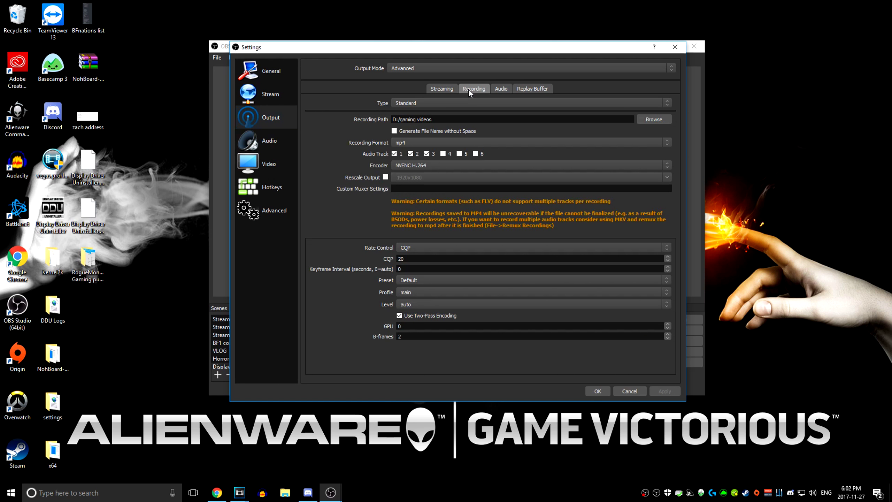
Try Custom Output (FFmpeg) as recording type, revert to Standard, and browse the recording path.
left_click(409, 102)
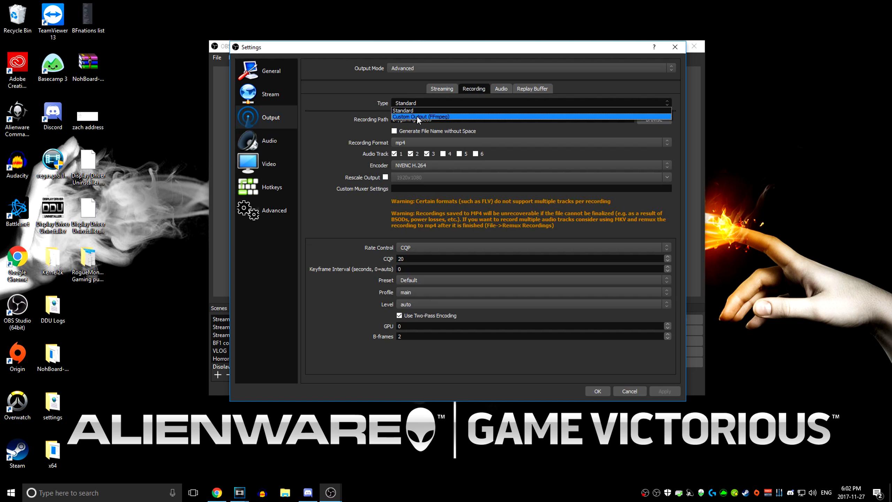
left_click(417, 116)
left_click(415, 103)
left_click(409, 109)
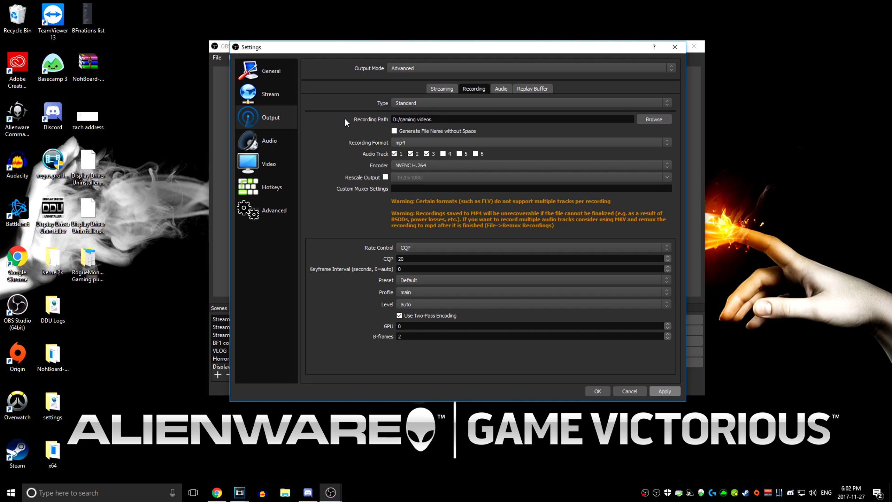
left_click(656, 119)
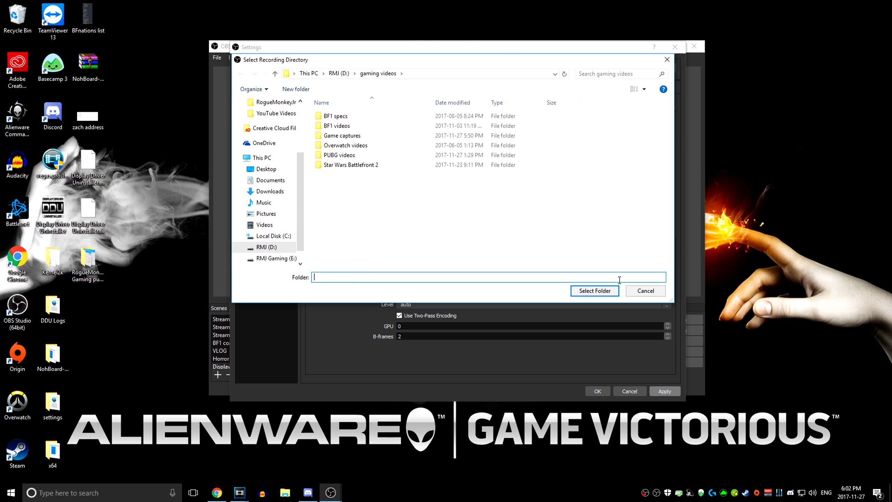
left_click(666, 60)
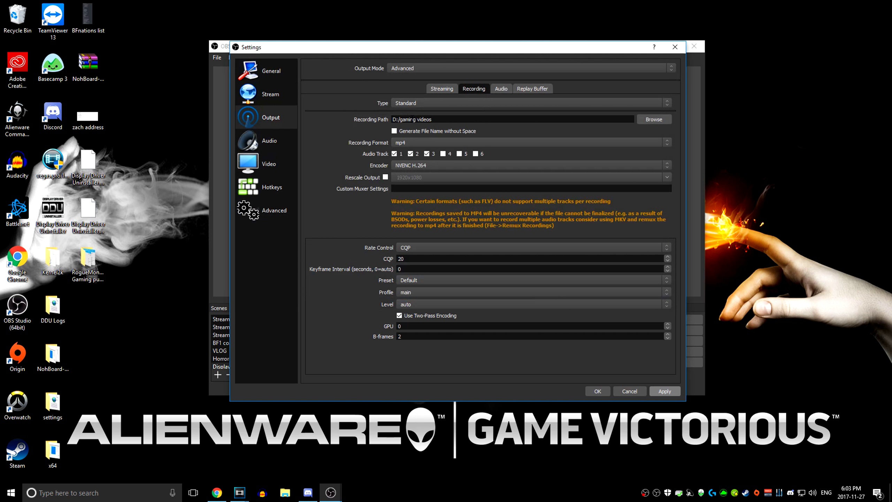
left_click(416, 145)
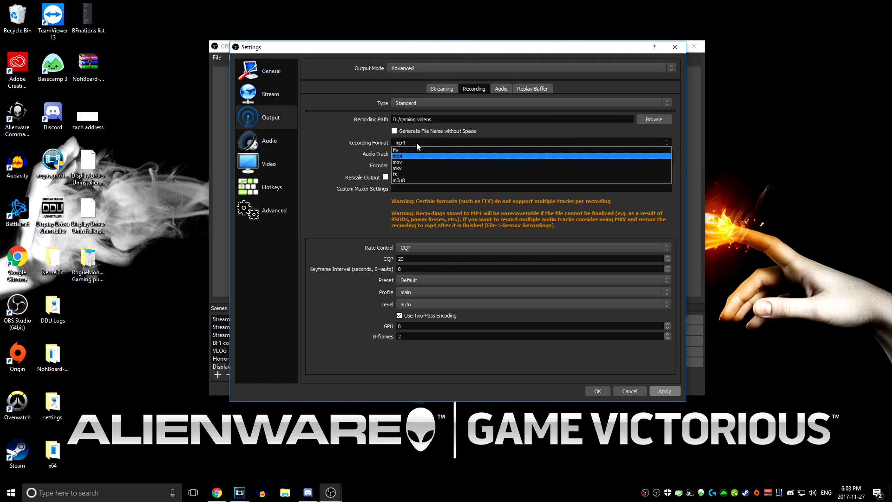
left_click(348, 128)
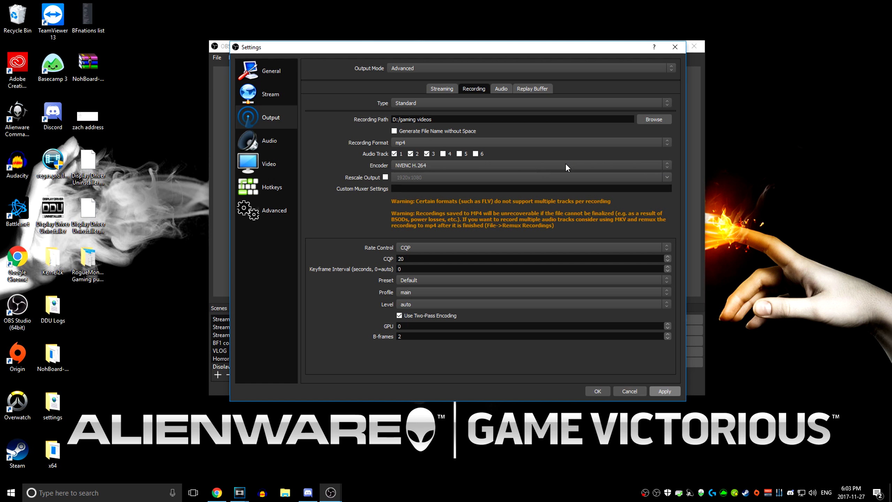
left_click(473, 166)
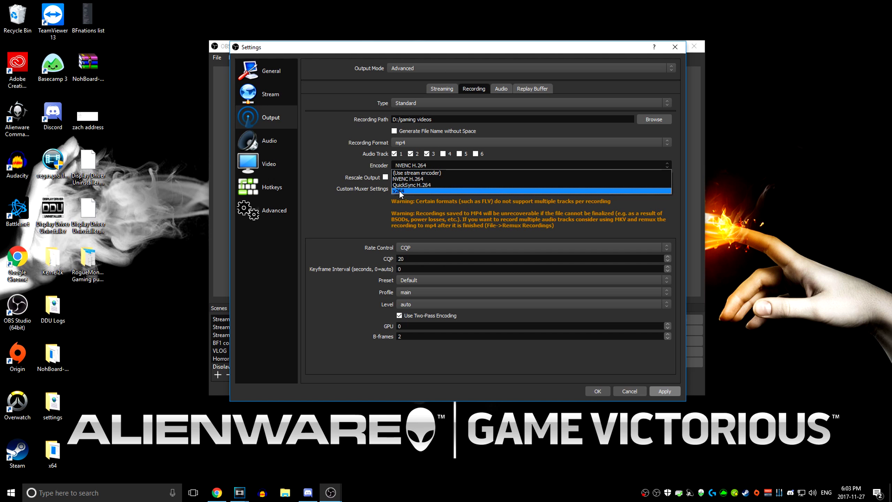
left_click(367, 210)
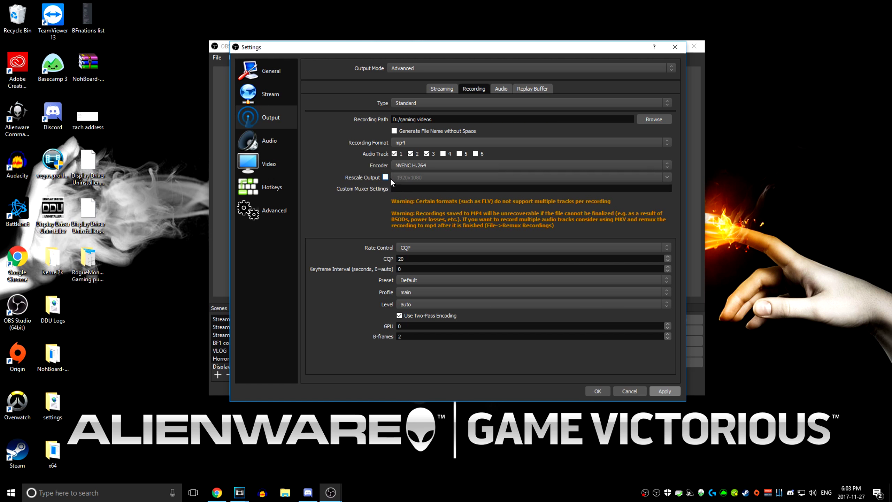
Uncheck Rescale Output and keep the recording rate control on CQP at 20.
left_click(667, 177)
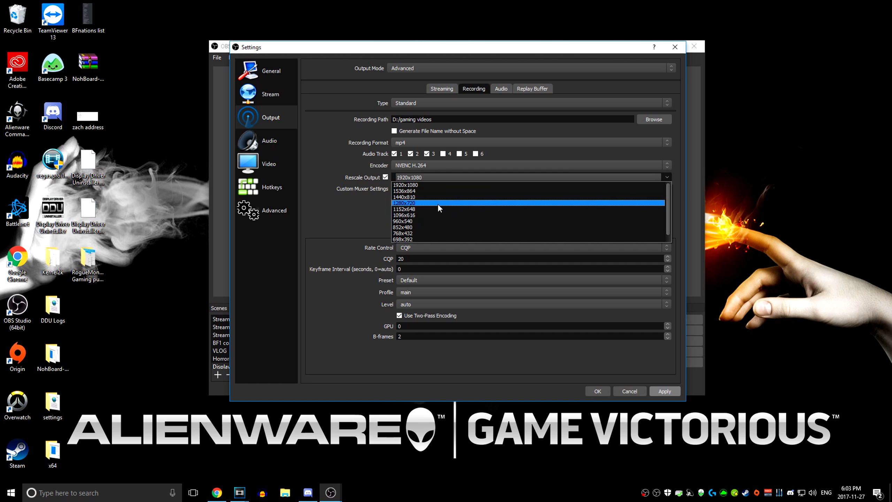
left_click(385, 176)
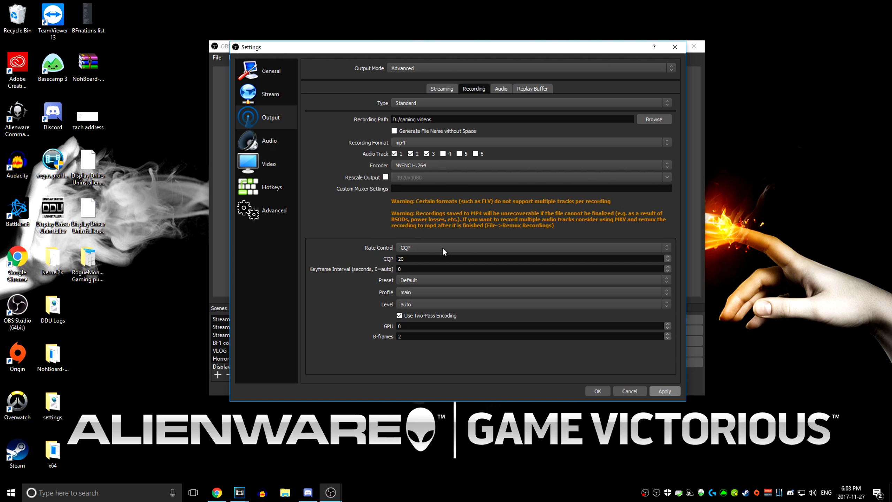
left_click(663, 247)
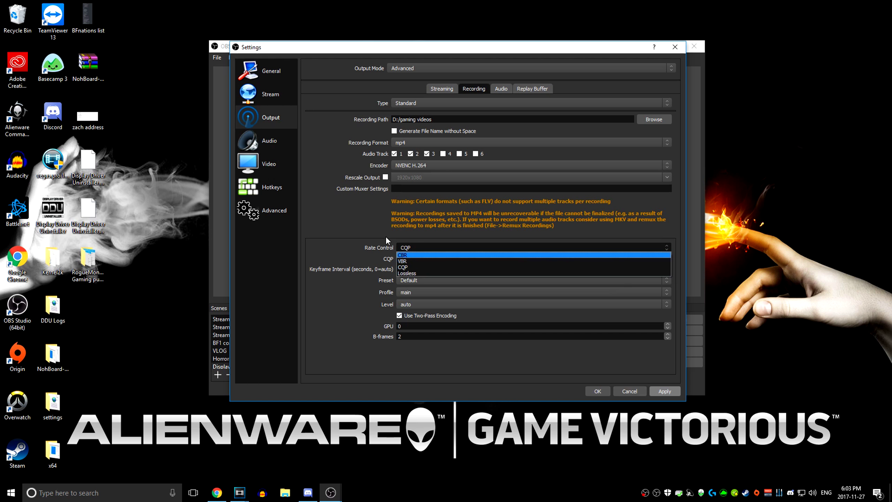
left_click(406, 267)
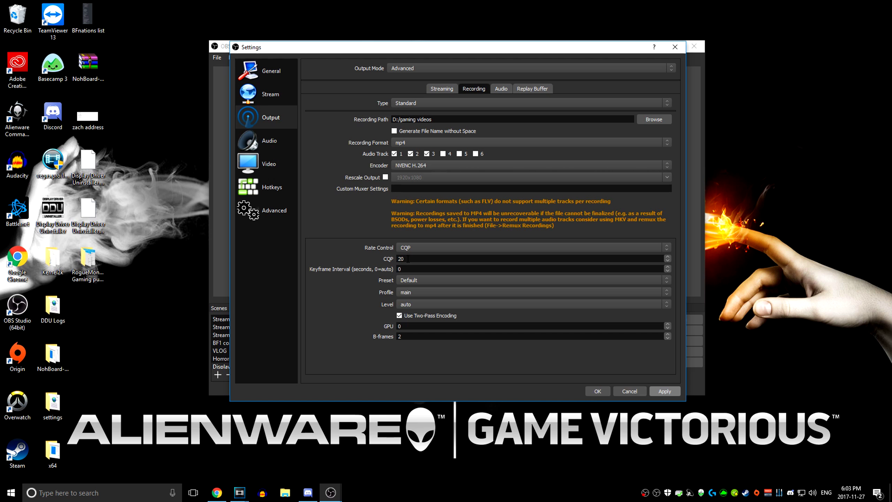
left_click(516, 247)
left_click(412, 253)
scroll(413, 253, "up", 1)
left_click(667, 248)
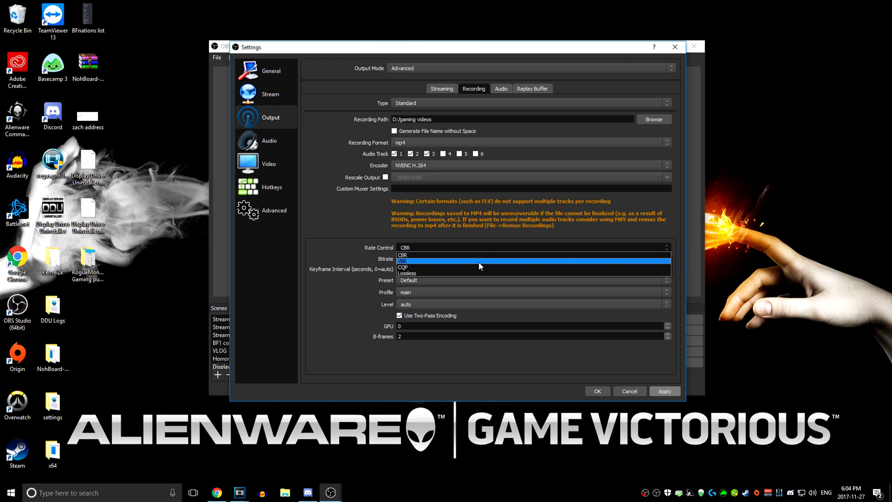
left_click(408, 266)
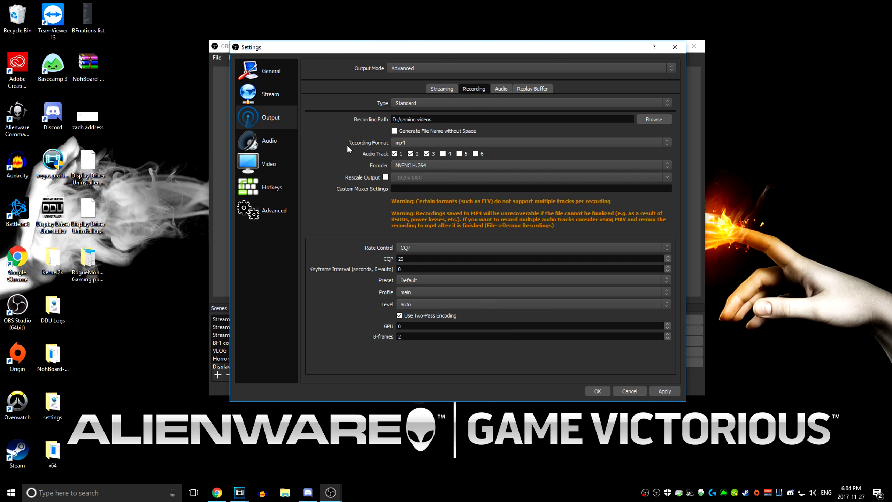
left_click(270, 139)
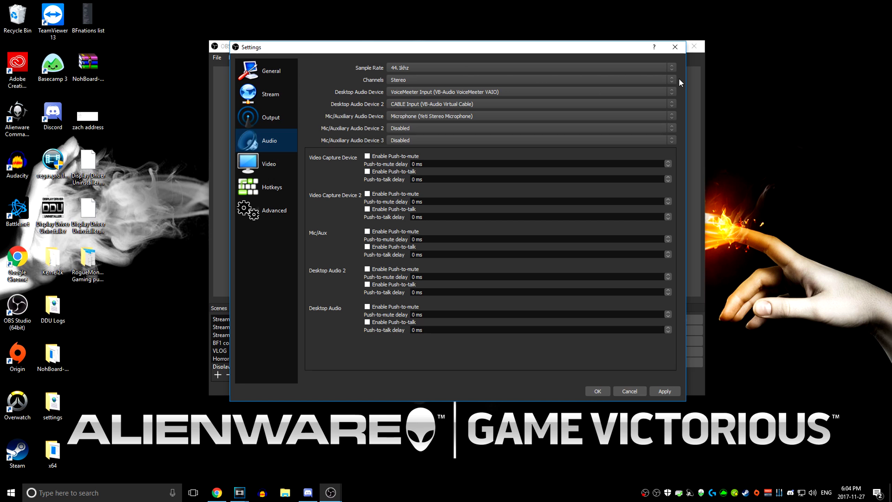
Keep VoiceMeeter Input as desktop audio and Yeti Stereo Microphone as the mic/auxiliary device.
left_click(663, 93)
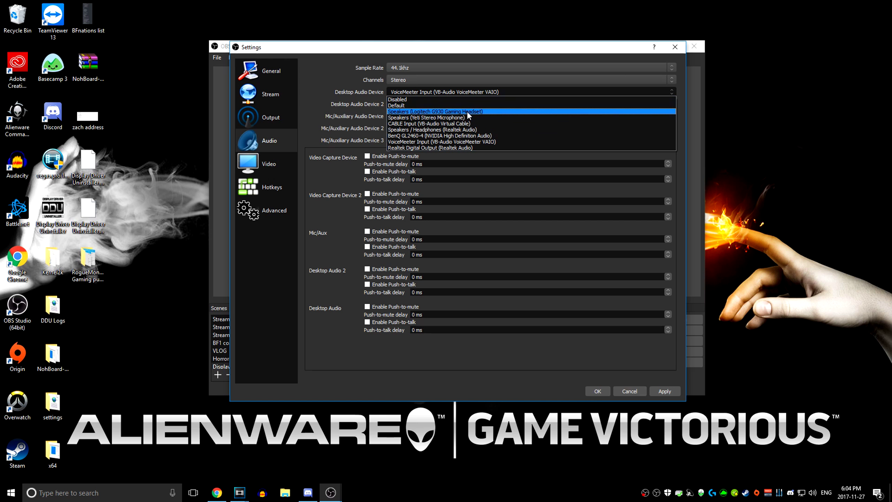
left_click(673, 90)
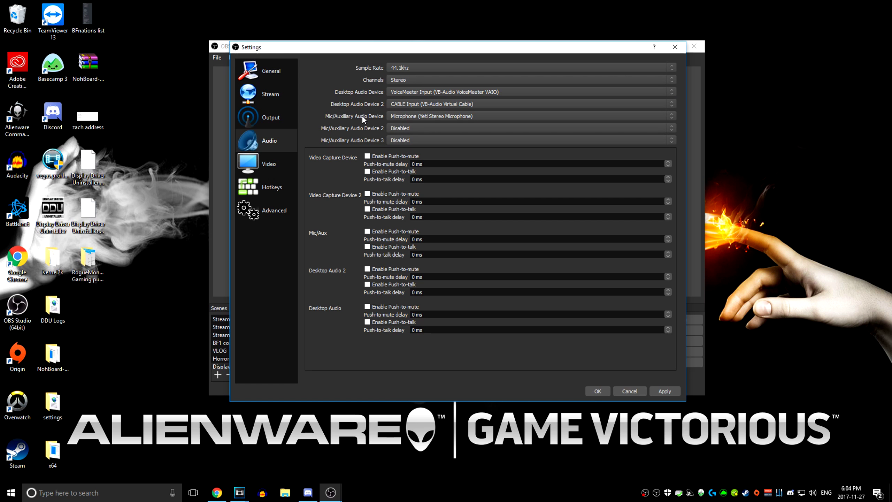
left_click(671, 118)
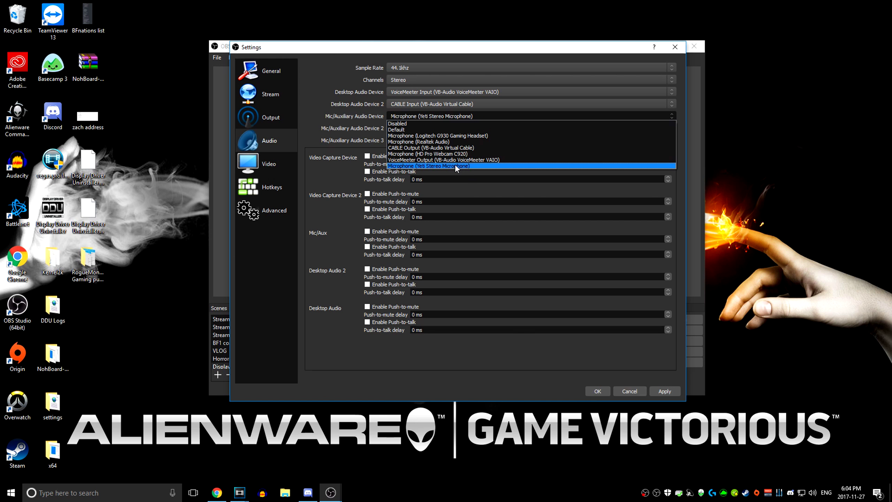
left_click(450, 166)
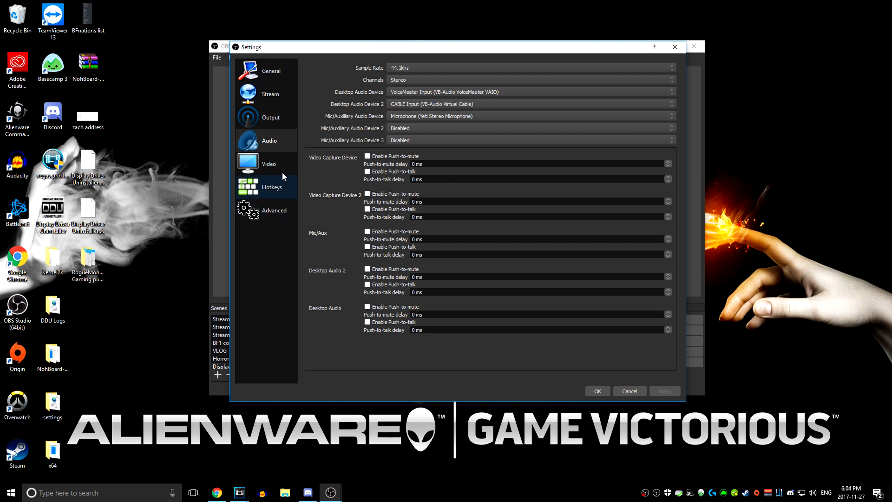
Confirm Common FPS Values is 60 on the Video page, then view the Hotkeys page.
left_click(270, 158)
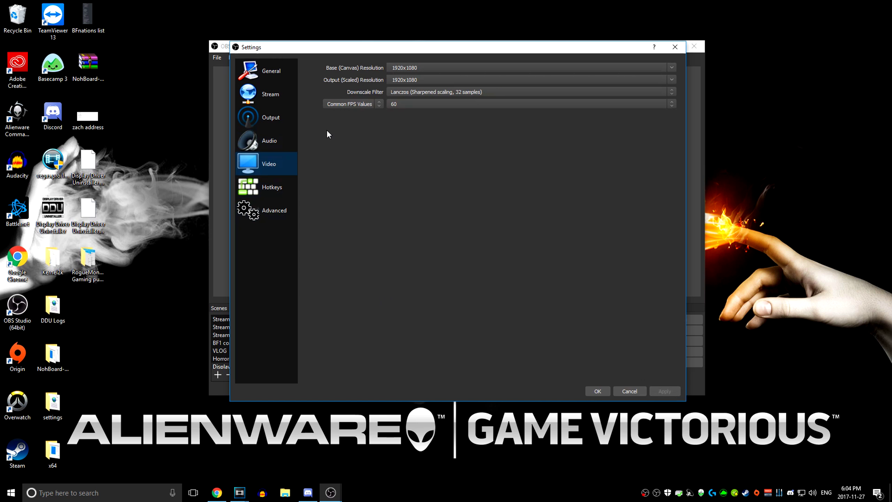
left_click(275, 216)
left_click(265, 170)
left_click(671, 104)
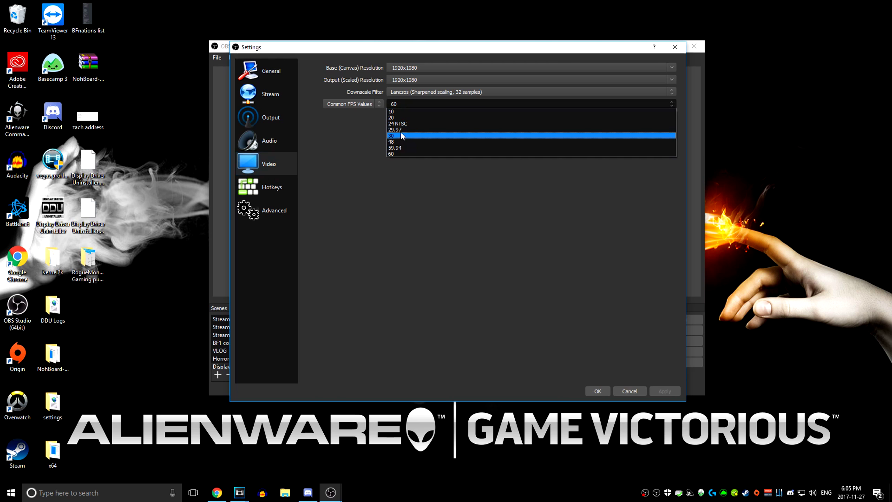
left_click(396, 154)
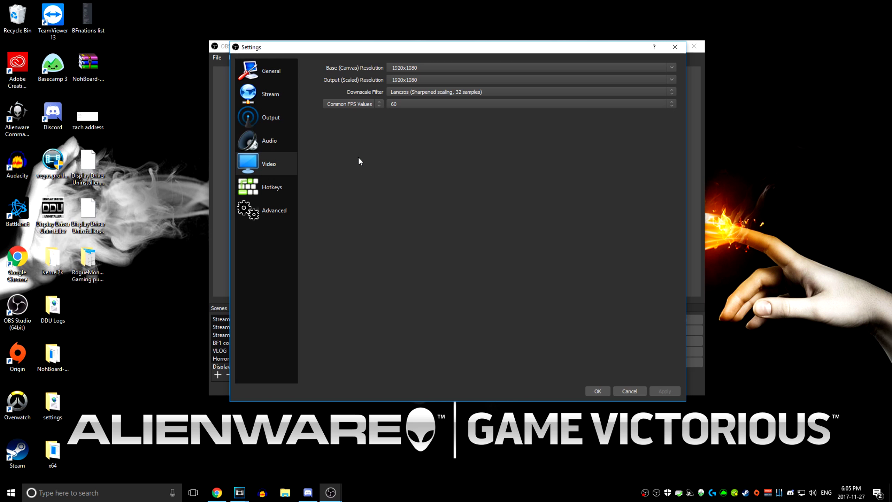
left_click(269, 213)
left_click(279, 195)
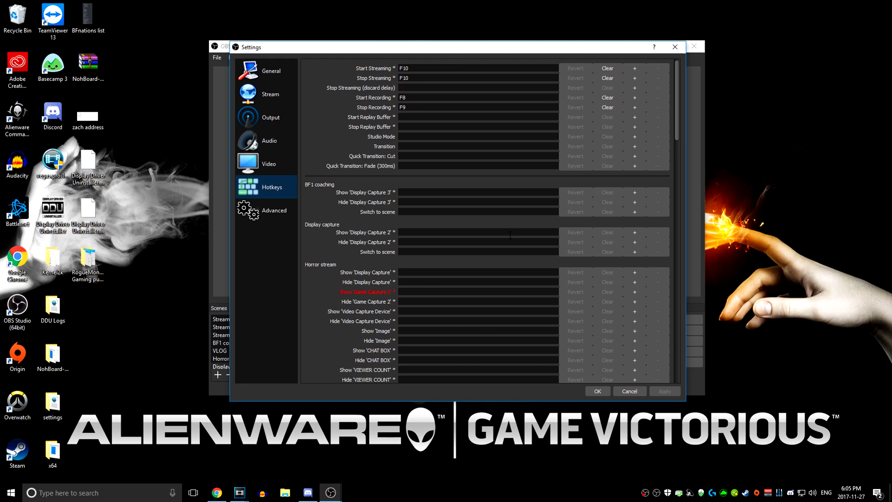
Save the settings with OK and select the Display capture scene.
left_click(596, 391)
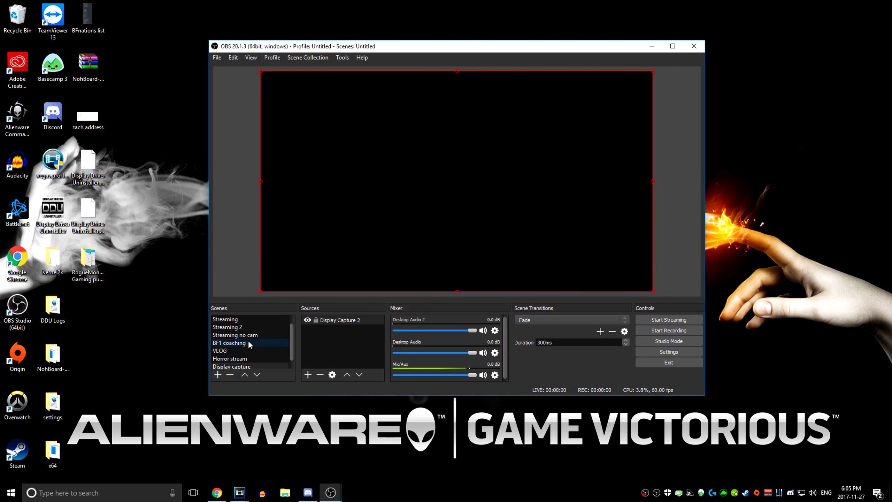
scroll(248, 343, "down", 1)
left_click(225, 360)
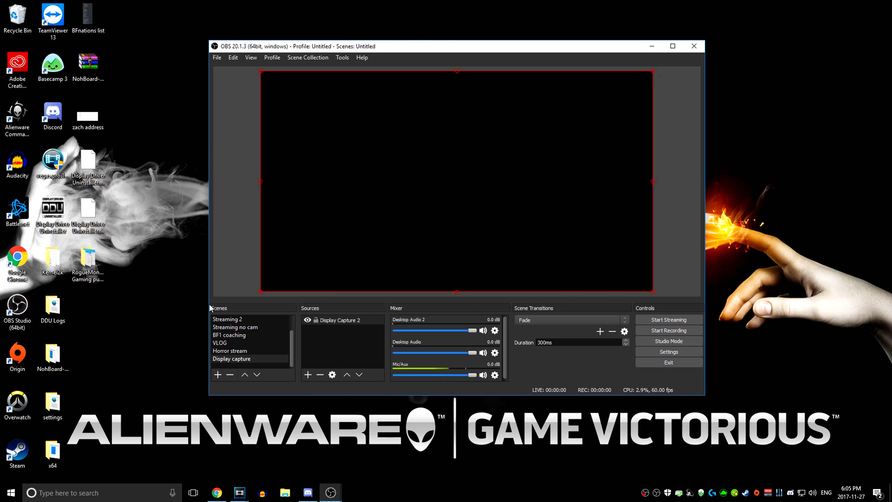
Try naming a new scene 'Game Capture', dismiss the duplicate-name warning, and add Scene 2 instead.
left_click(218, 375)
type("Game Capture")
key("Return")
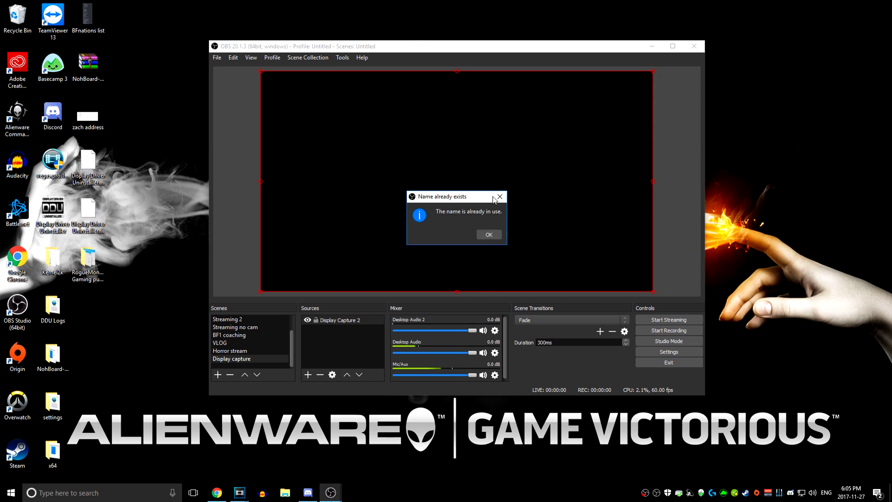
left_click(488, 235)
left_click(476, 238)
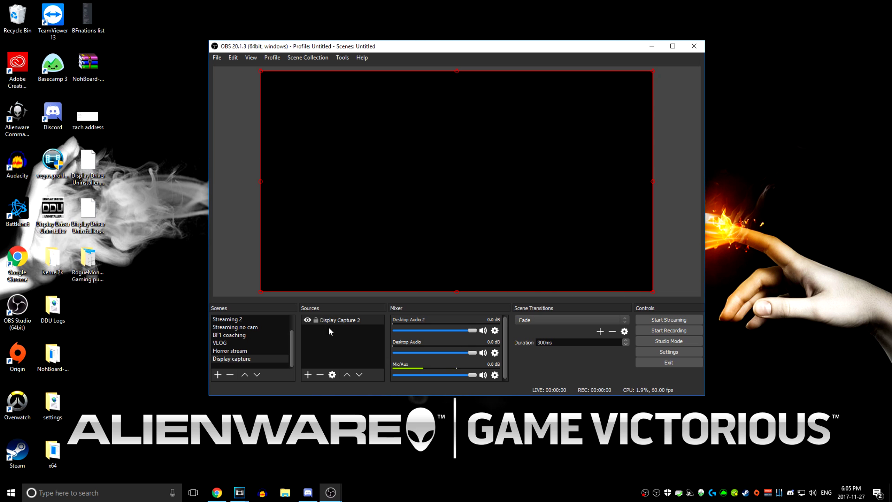
left_click(217, 374)
left_click(438, 239)
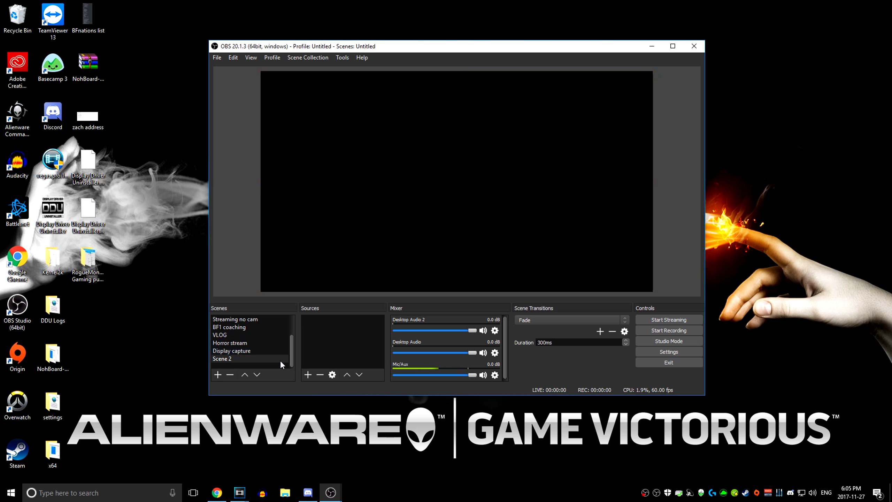
Add a Game Capture source named Game Capture 3 in 'Capture any fullscreen application' mode.
mouse_move(291, 349)
left_mouse_down()
mouse_move(291, 315)
mouse_move(292, 360)
left_mouse_up()
left_click(308, 374)
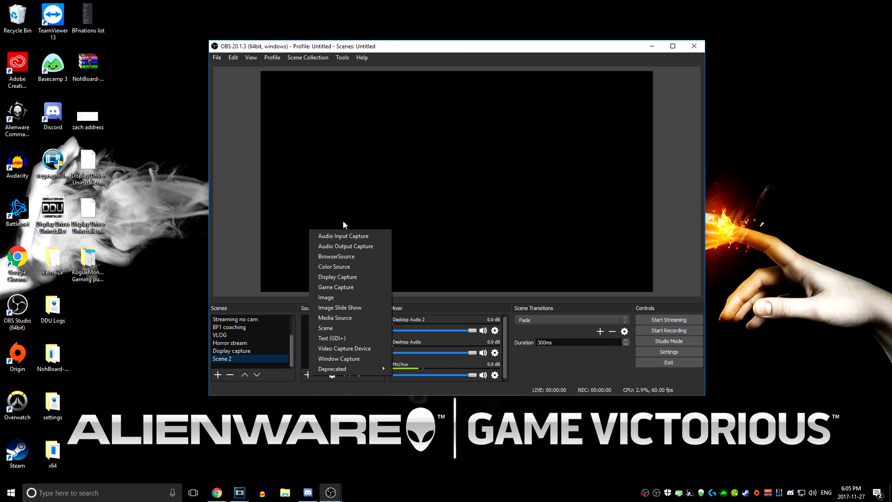
left_click(341, 288)
left_click(477, 285)
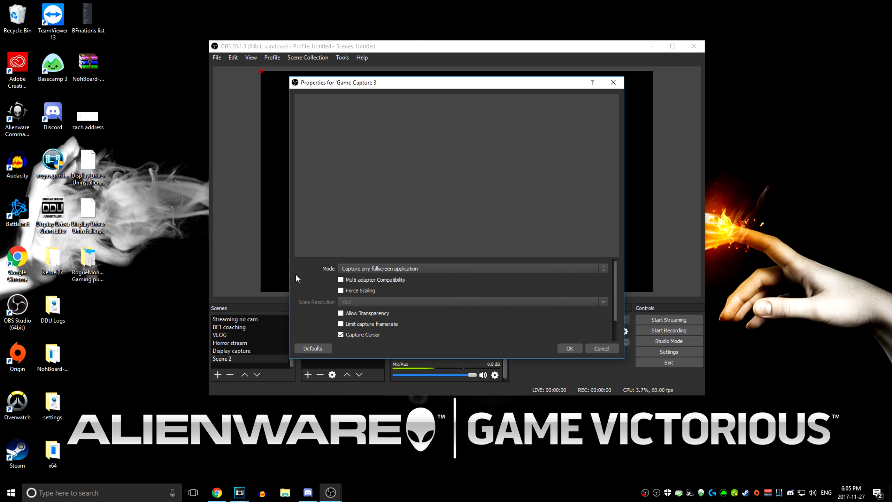
scroll(496, 298, "down", 2)
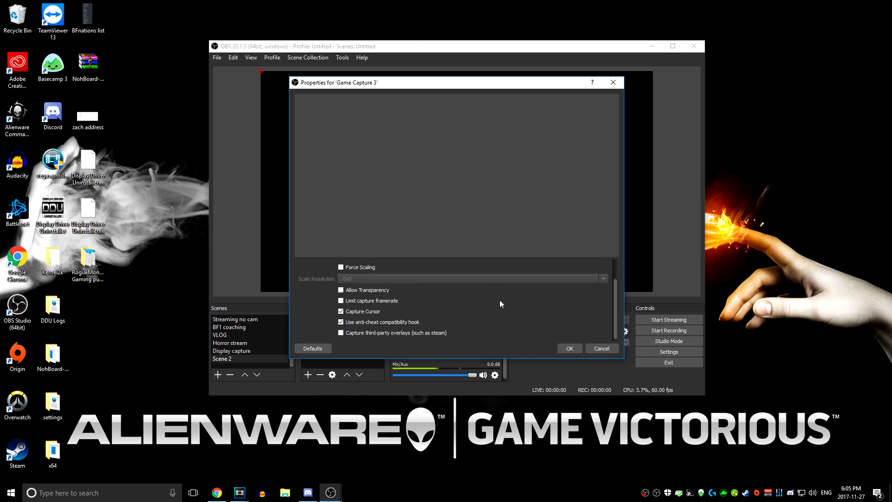
left_click(568, 345)
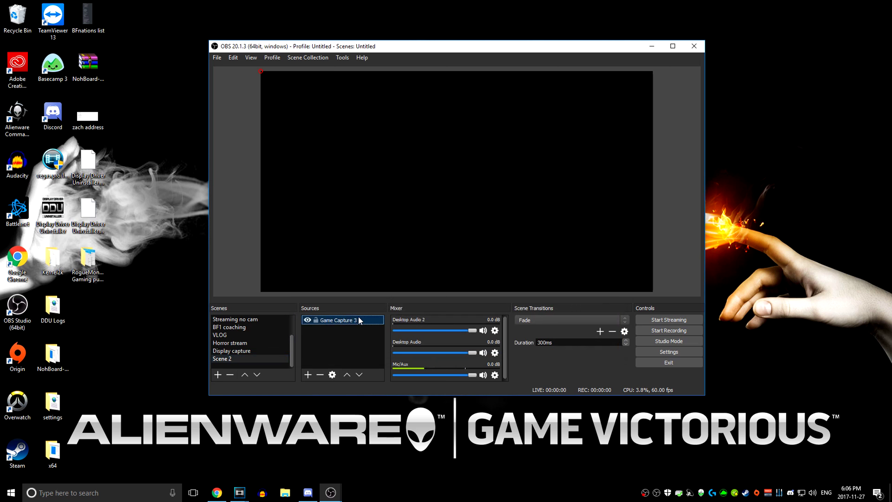
Apply Transform > Fit to screen to Game Capture 3 so it fills the canvas.
right_click(261, 71)
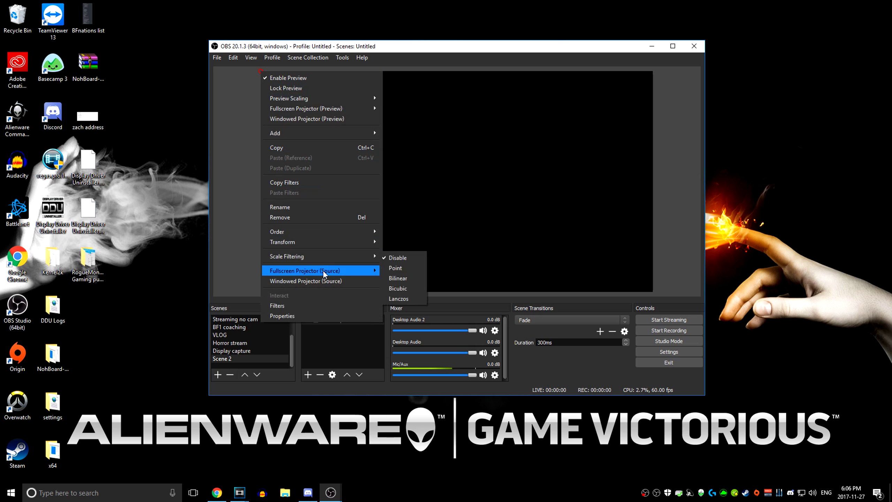
mouse_move(324, 242)
left_click(423, 347)
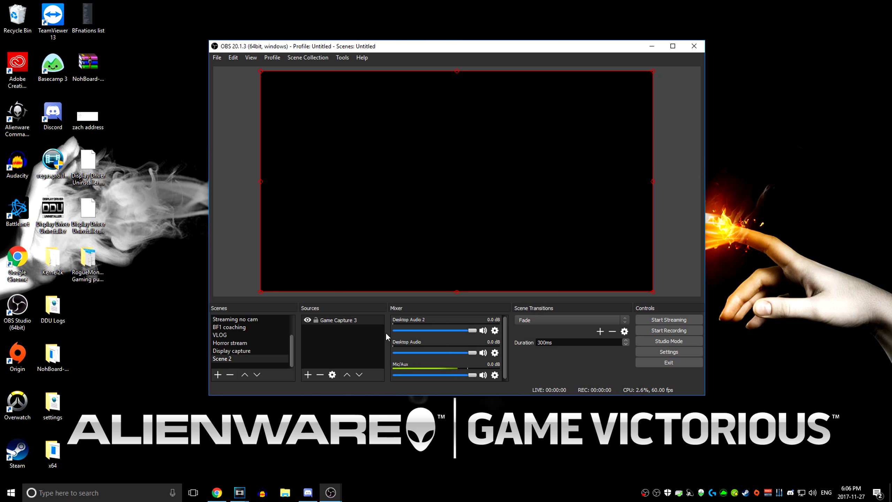
left_click(495, 376)
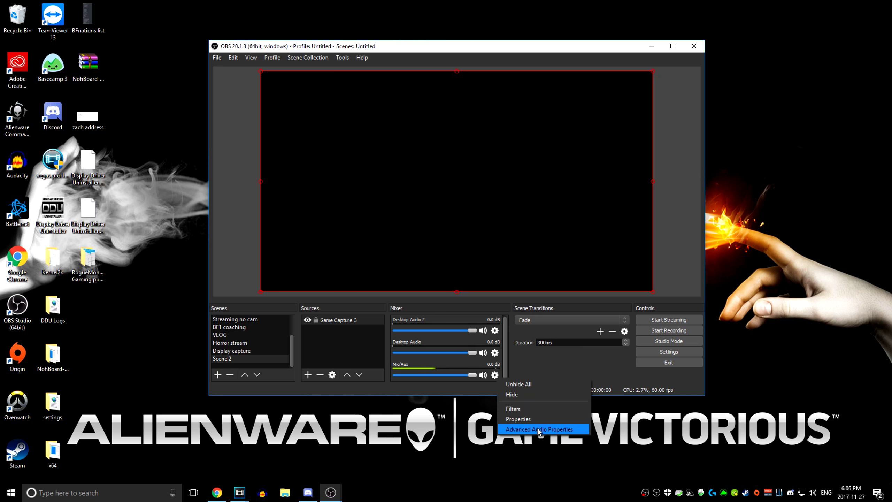
Open Advanced Audio Properties from the Mic/Aux gear menu.
left_click(538, 429)
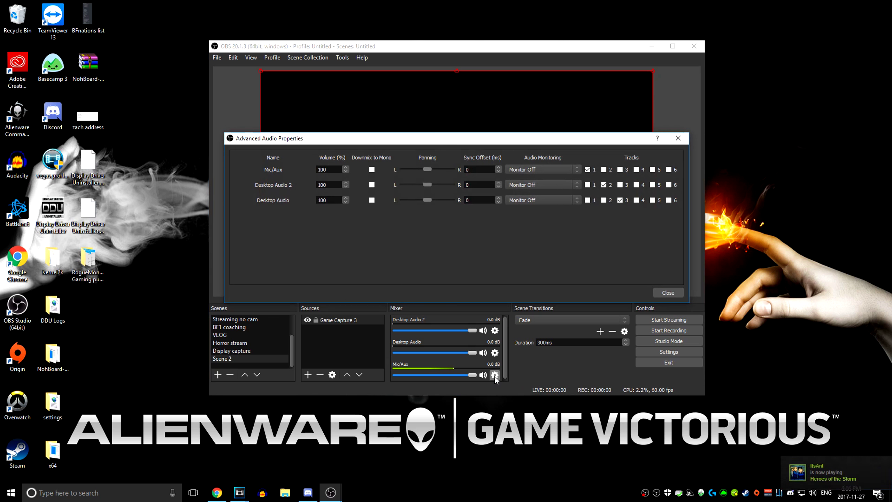
left_click(667, 292)
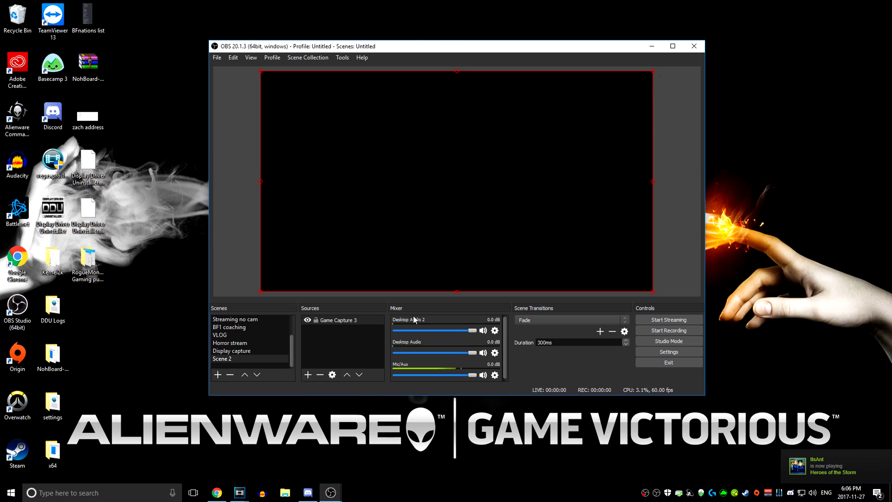
left_click(494, 333)
left_click(538, 429)
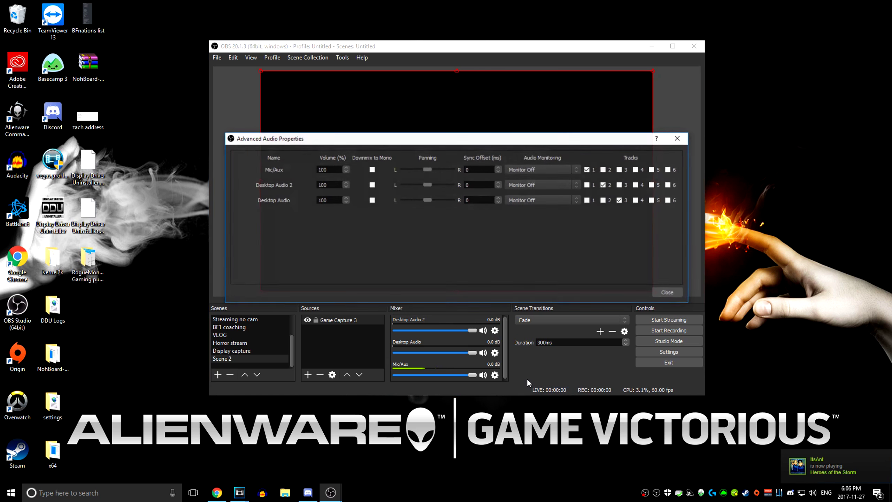
Add Mic/Aux to tracks 2–6, Desktop Audio 2 to tracks 1 and 3–6, Desktop Audio to tracks 3–6.
left_click(609, 171)
left_click(620, 169)
left_click(636, 169)
left_click(652, 169)
left_click(668, 169)
left_click(587, 184)
left_click(620, 184)
left_click(636, 185)
left_click(652, 184)
left_click(669, 184)
left_click(620, 200)
left_click(636, 200)
left_click(652, 200)
left_click(668, 200)
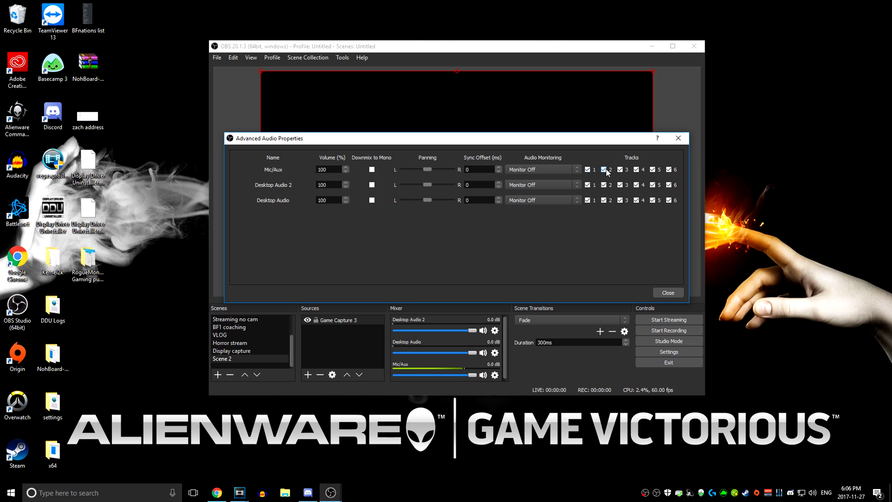
Remove Mic/Aux from tracks 5–6, Desktop Audio 2 from tracks 3–6, Desktop Audio from tracks 2, 4, 6.
left_click(652, 169)
left_click(668, 169)
left_click(619, 184)
left_click(636, 185)
left_click(652, 185)
left_click(669, 185)
left_click(604, 200)
left_click(636, 200)
left_click(669, 199)
Close Advanced Audio Properties and switch to the other OBS window that is recording.
left_click(667, 292)
mouse_move(330, 492)
left_click(293, 442)
left_click_drag(533, 46, 543, 46)
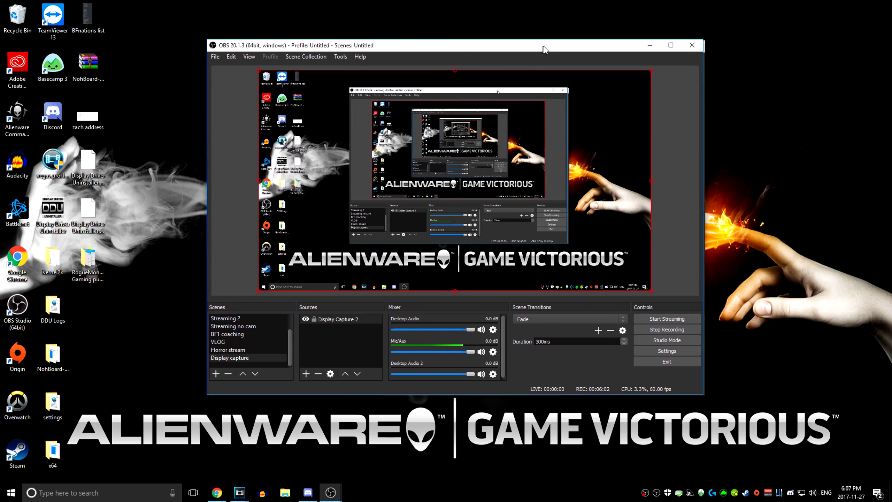
left_click(285, 492)
left_click(35, 316)
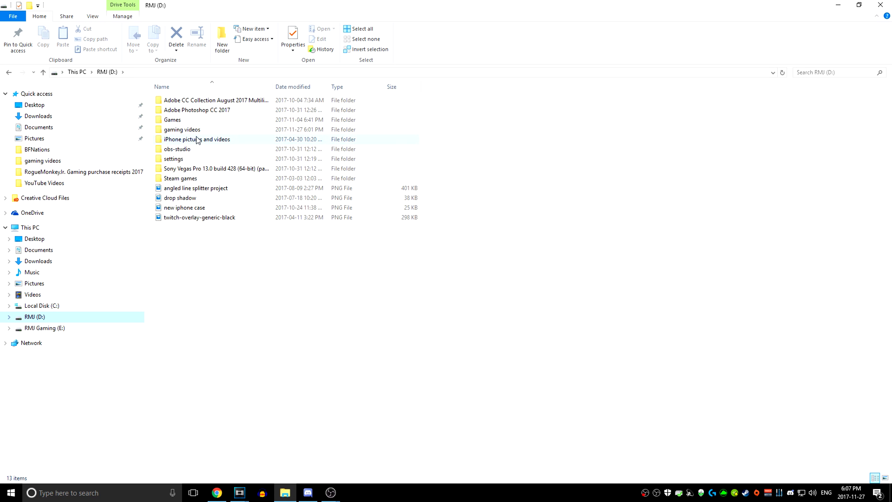
double_click(192, 132)
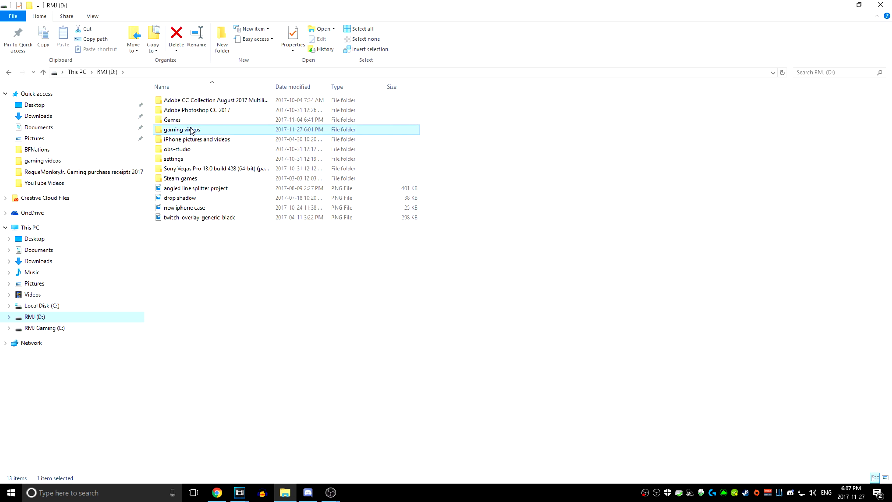
scroll(890, 300, "down", 4)
scroll(890, 300, "down", 5)
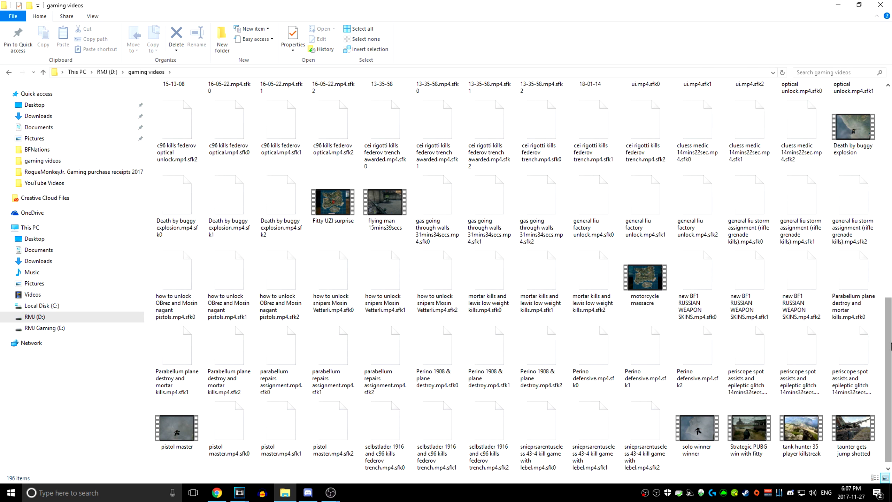
scroll(890, 282, "up", 3)
scroll(889, 271, "up", 1)
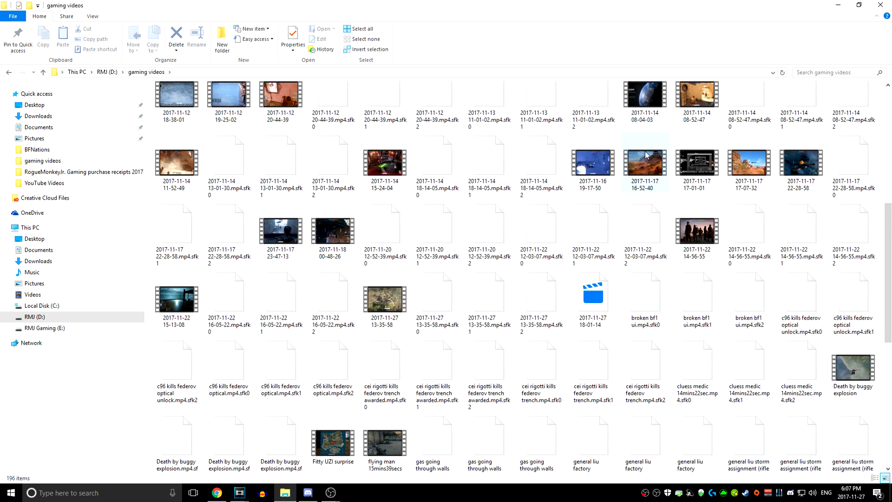
double_click(262, 116)
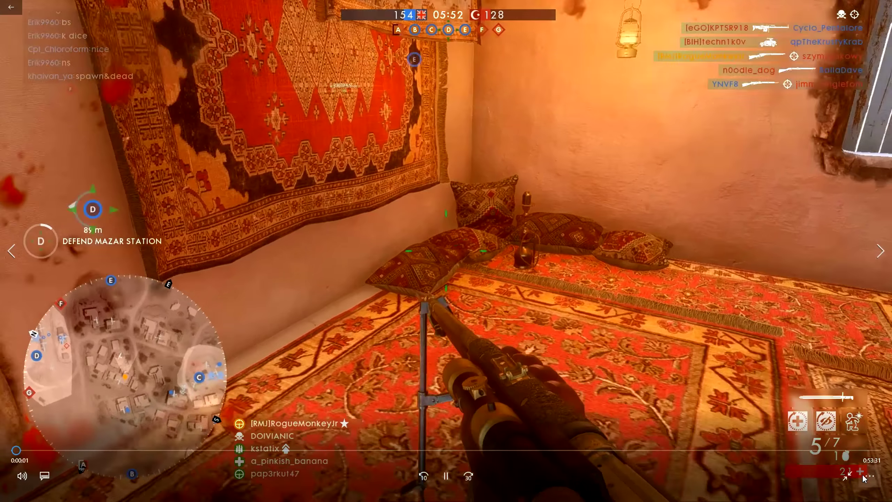
Exit full-screen playback, minimize the folder window, and close the Films & TV player.
left_click(859, 8)
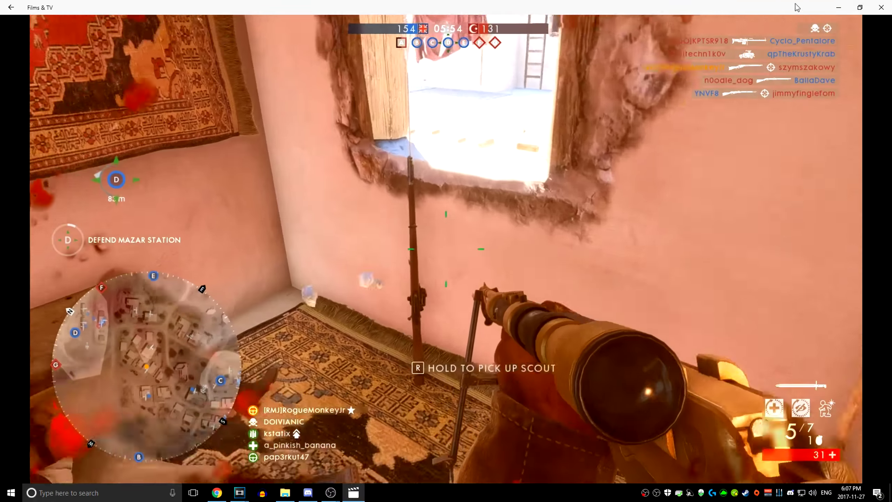
left_click(854, 7)
left_click(838, 5)
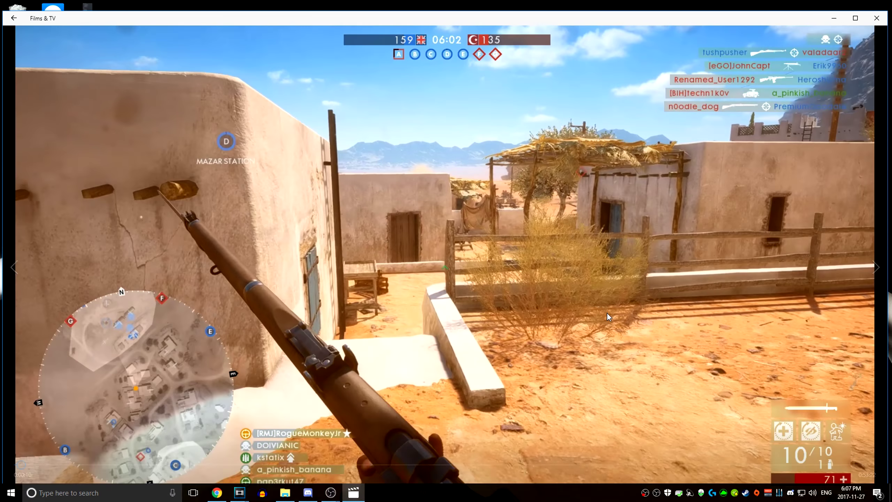
key("alt+F4")
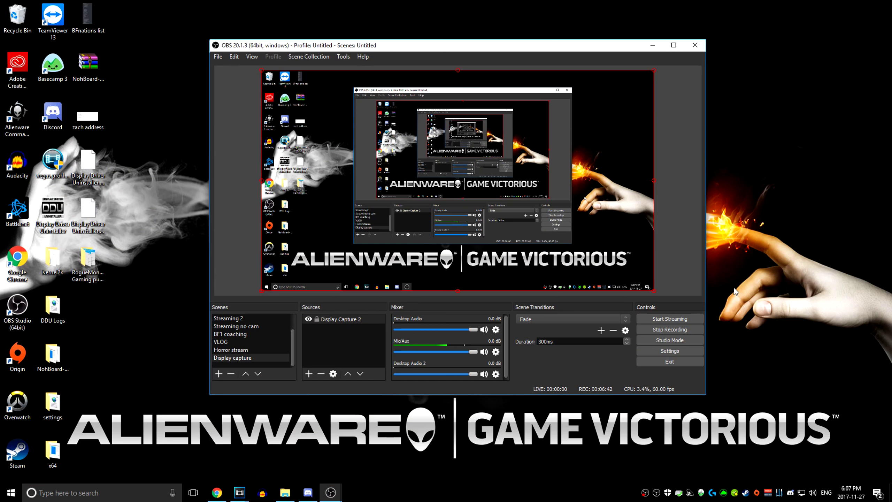
left_click(285, 492)
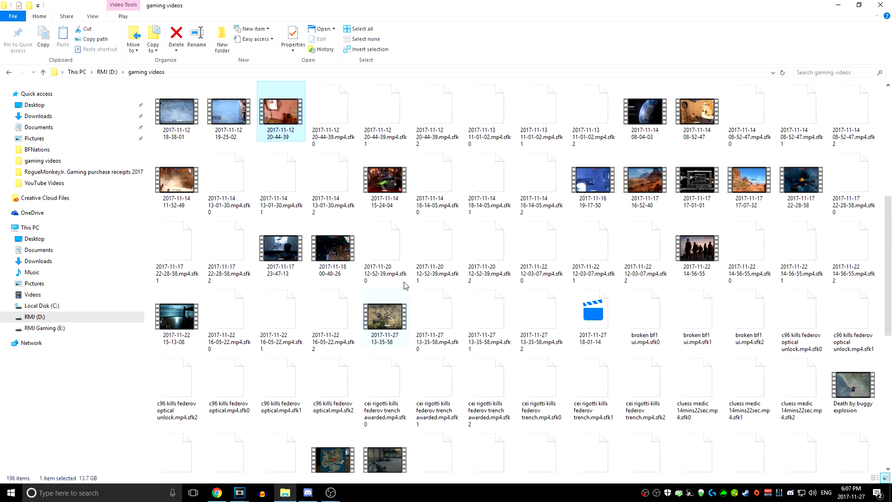
right_click(279, 124)
left_click(292, 297)
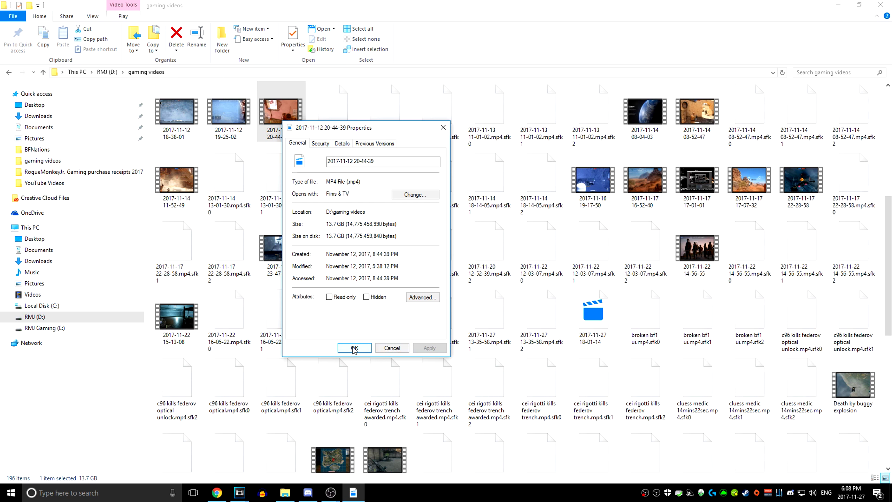
left_click(438, 129)
Dismiss the video's context menu and close the gaming videos folder window.
right_click(262, 121)
key("Escape")
mouse_move(287, 122)
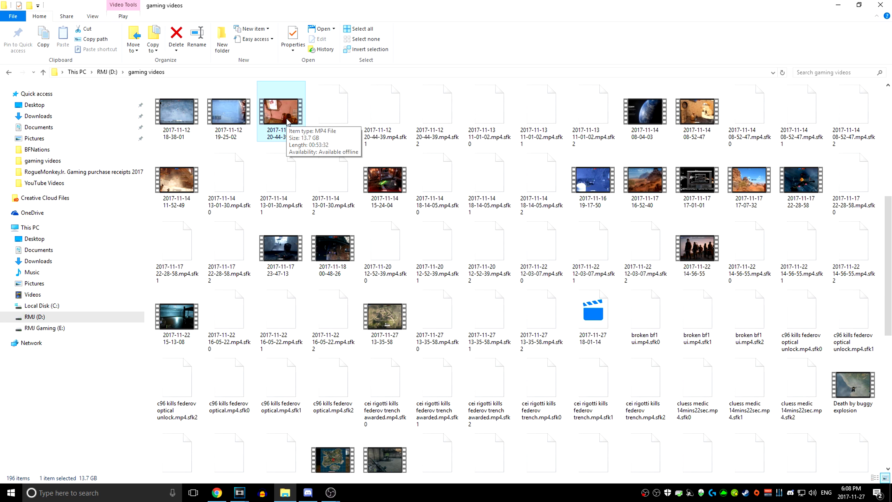
left_click(882, 4)
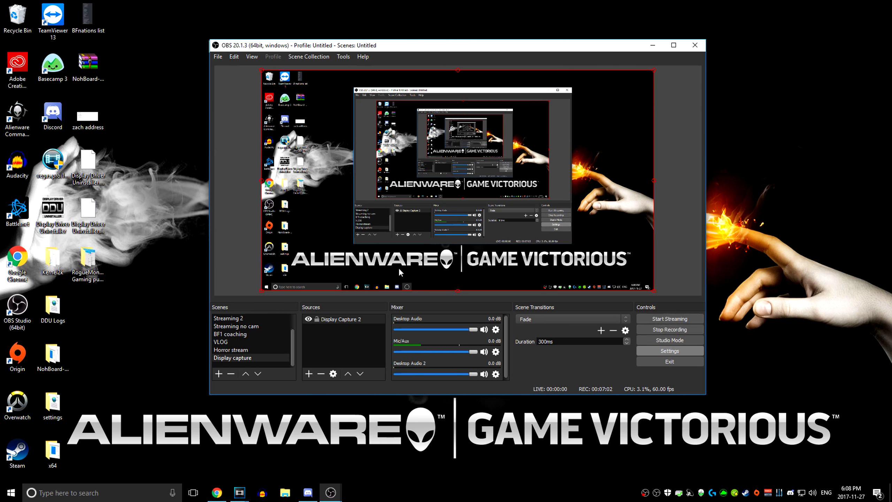